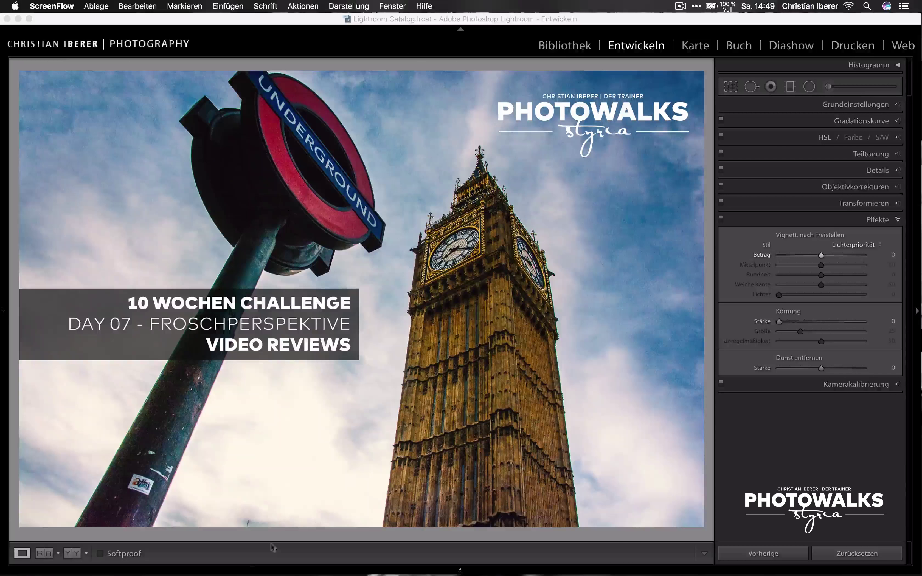
View the yellow building photo, then bring up the blue-sky traffic-sign photo _I0A6217.jpeg in Develop
mouse_move(461, 573)
click(76, 541)
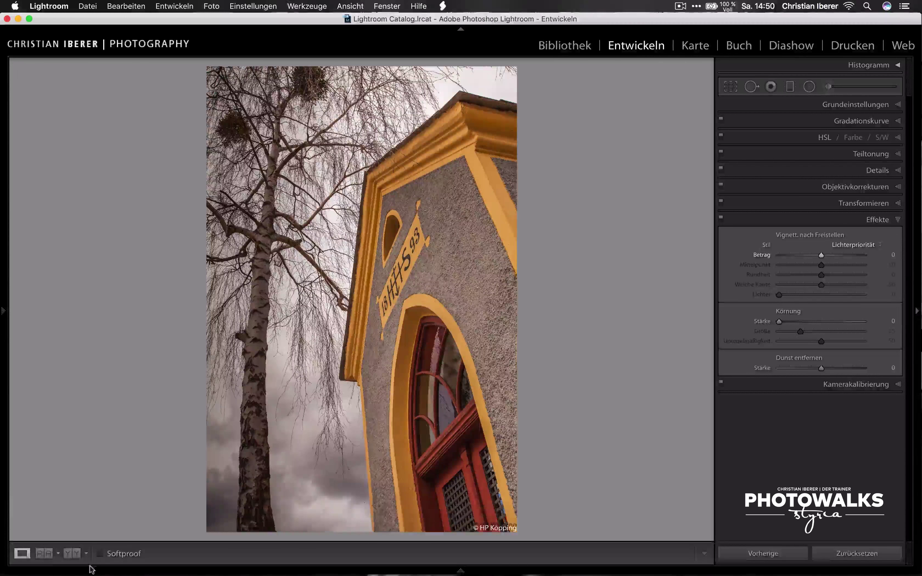
click(107, 543)
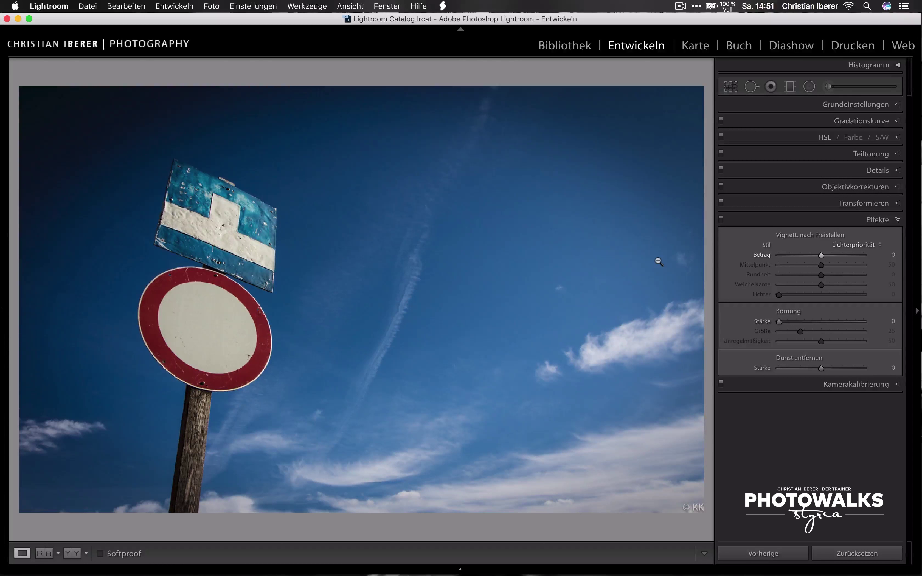
mouse_move(142, 569)
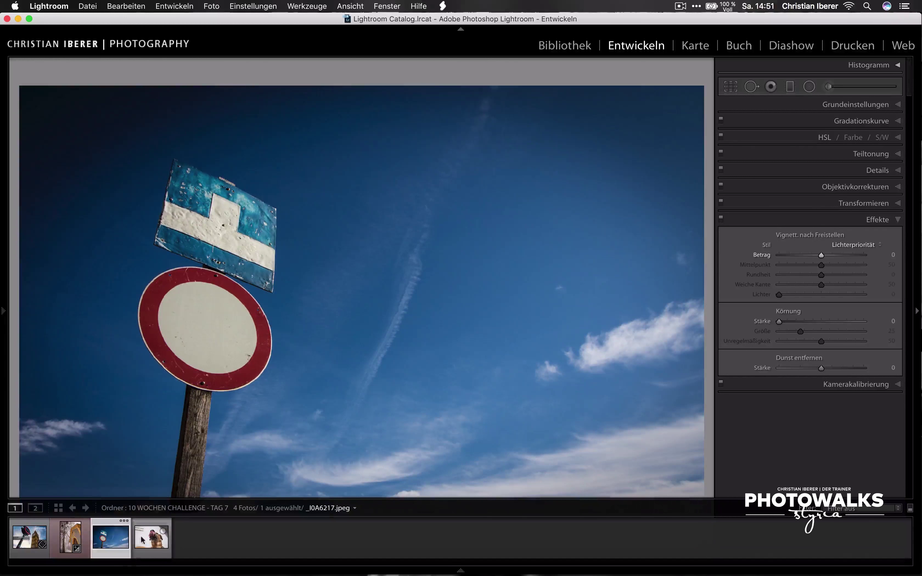
Switch Develop to the fourth filmstrip photo, the dog licking its nose against a white wall
click(143, 538)
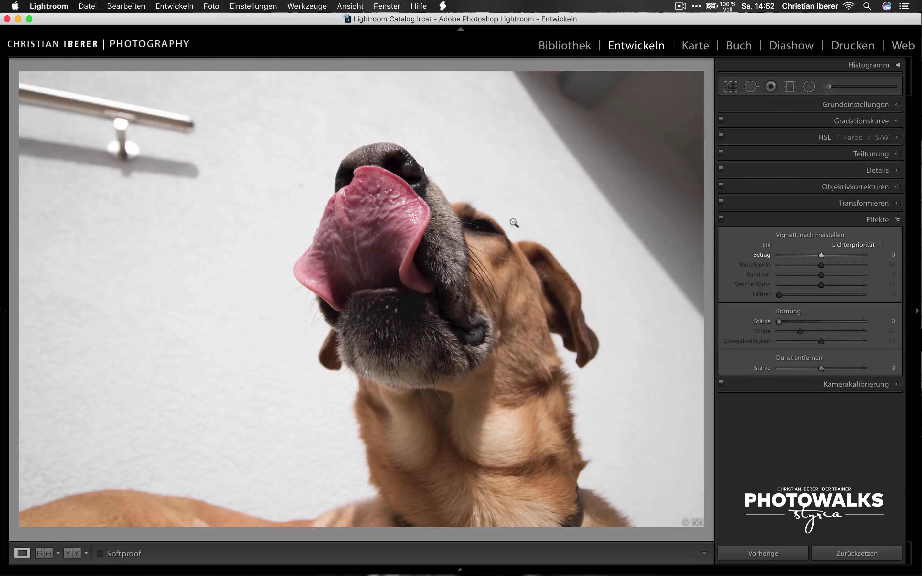
In Basic tone settings, set exposure +0.15, whites +9, blacks −26, clarity and vibrance +19
click(835, 107)
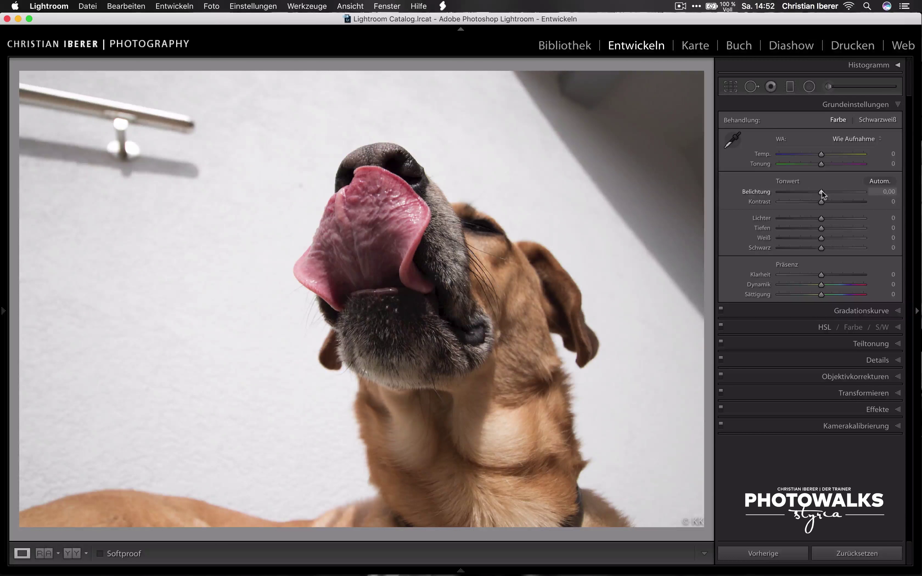
mouse_move(822, 191)
mouse_down()
mouse_move(835, 203)
mouse_move(784, 220)
mouse_move(834, 229)
mouse_up()
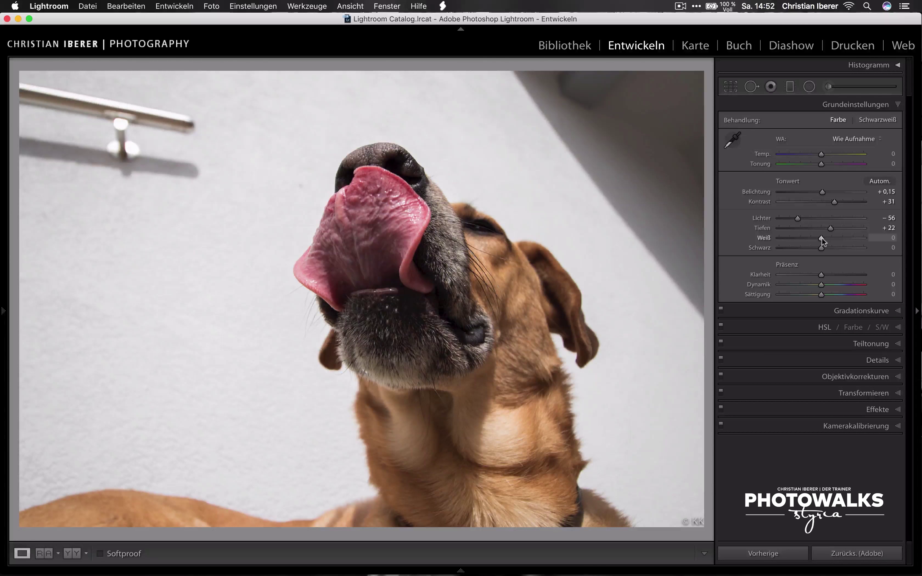
drag(822, 238, 825, 238)
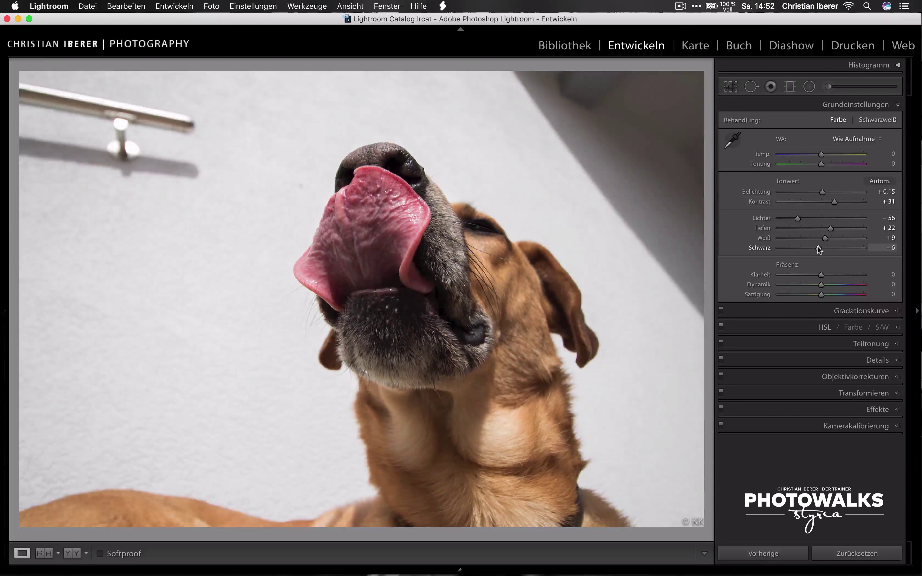
drag(820, 246, 811, 247)
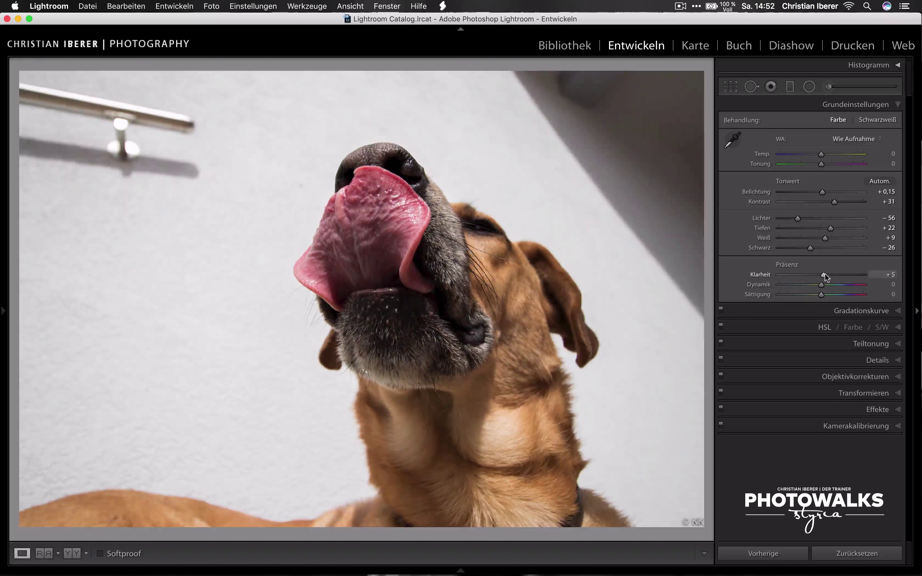
drag(824, 273, 832, 272)
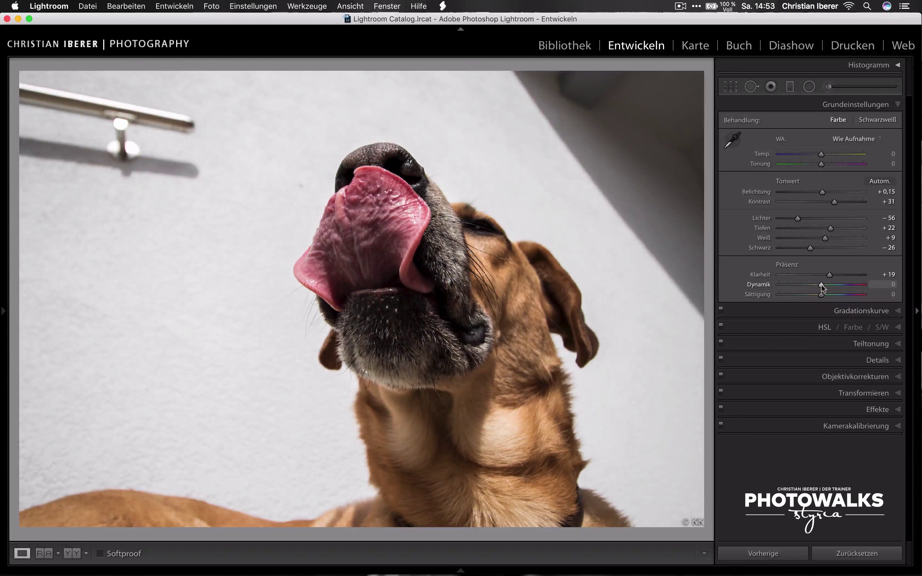
mouse_move(821, 283)
mouse_down()
mouse_move(845, 288)
mouse_move(828, 287)
mouse_up()
Remove the handrail at top-left with an enlarged spot-removal brush sampling clean wall
click(751, 87)
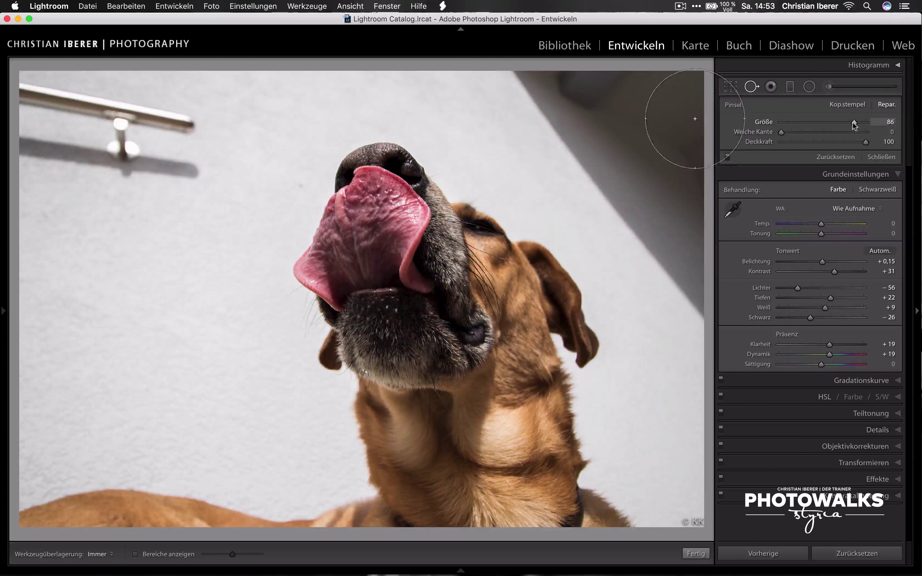
drag(854, 122, 854, 123)
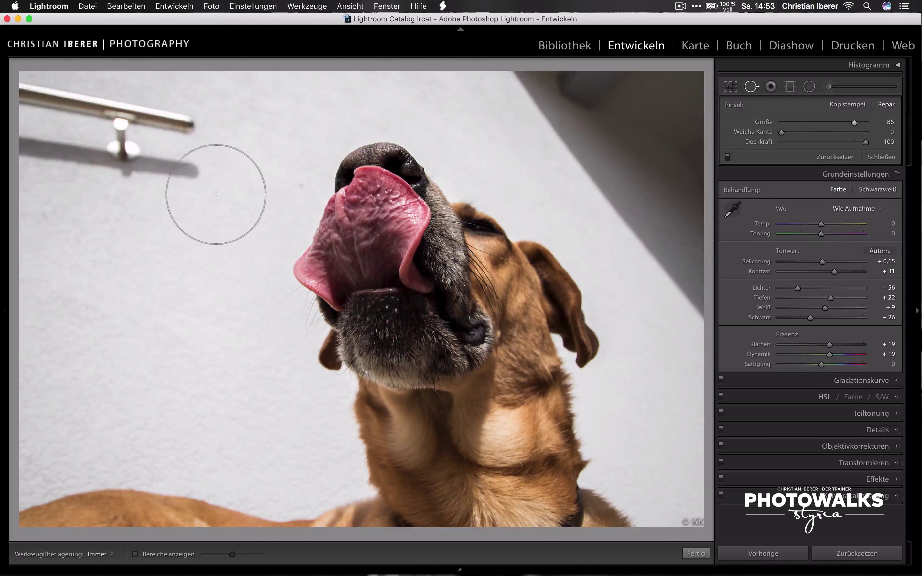
drag(216, 154, 11, 128)
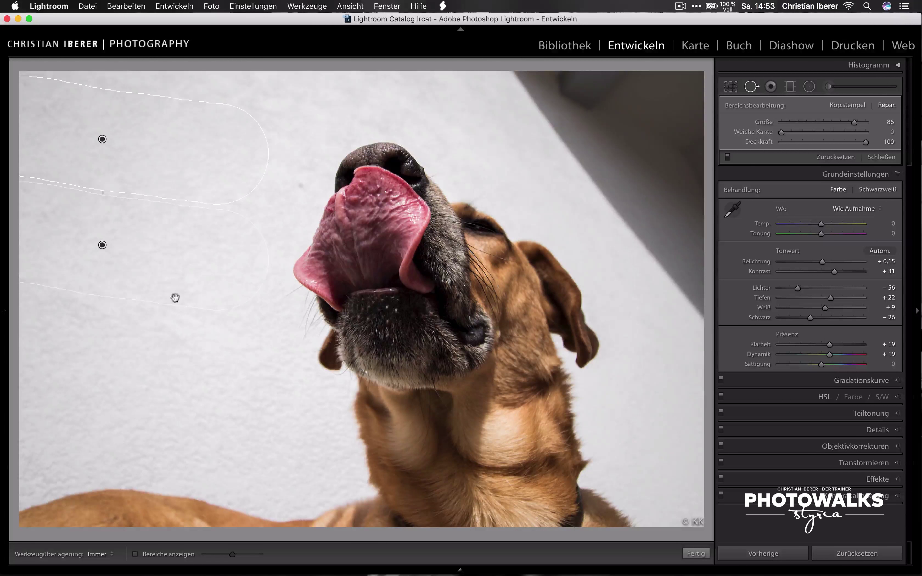
mouse_move(104, 247)
mouse_down()
mouse_move(115, 264)
mouse_move(115, 251)
mouse_up()
click(696, 554)
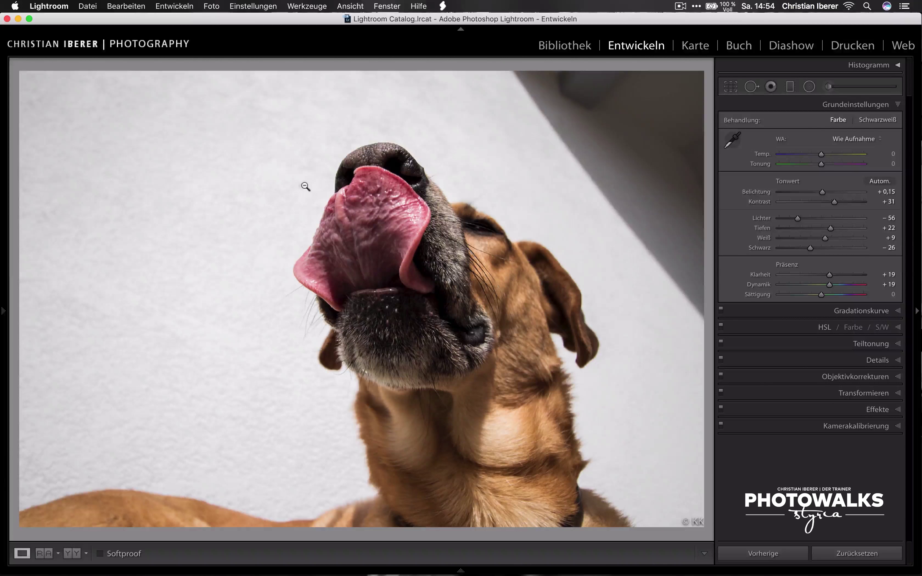
Heal the small spot beside the dog's nose with a smaller spot-removal brush
click(751, 86)
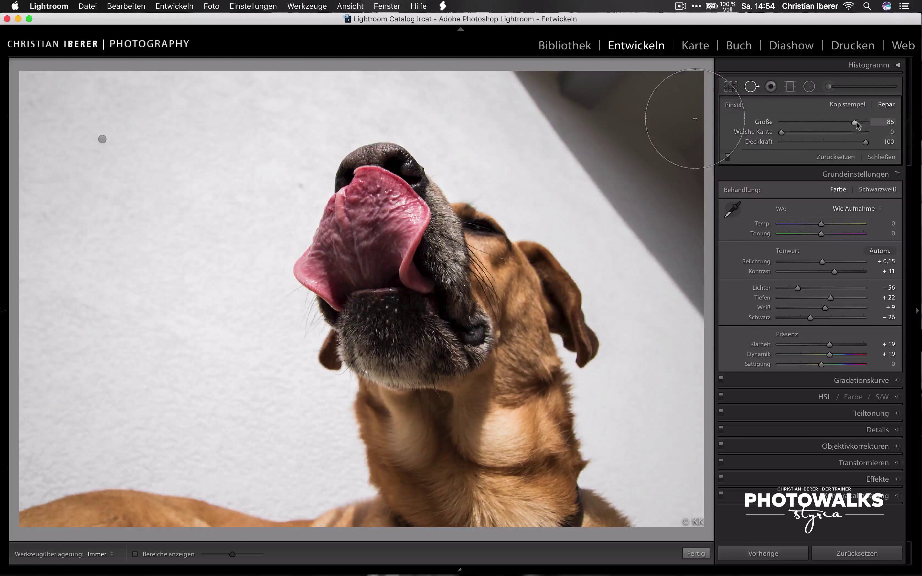
drag(855, 122, 844, 122)
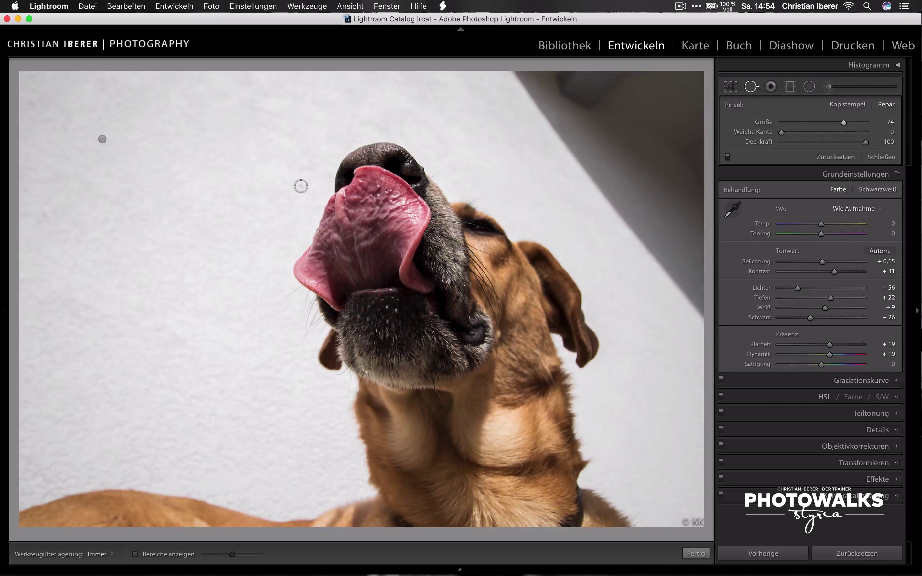
click(300, 185)
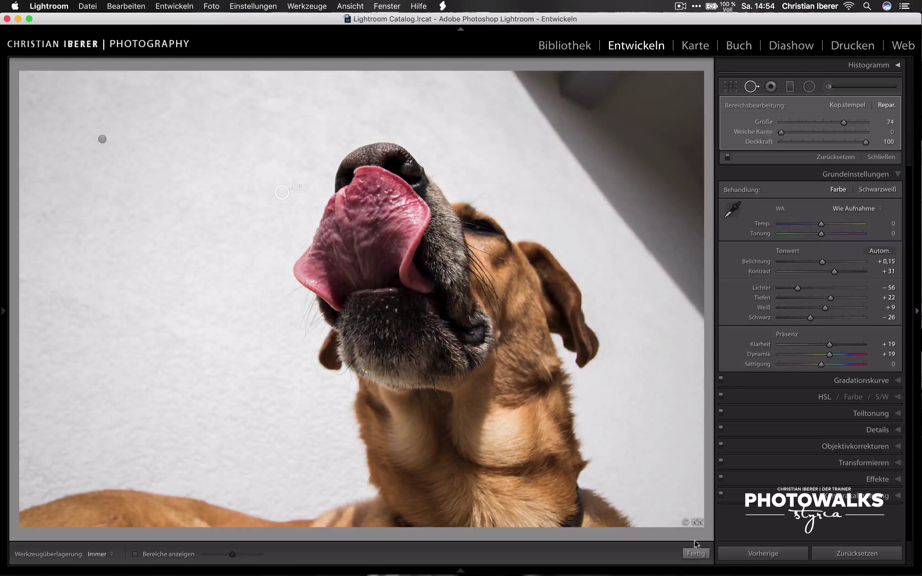
click(695, 553)
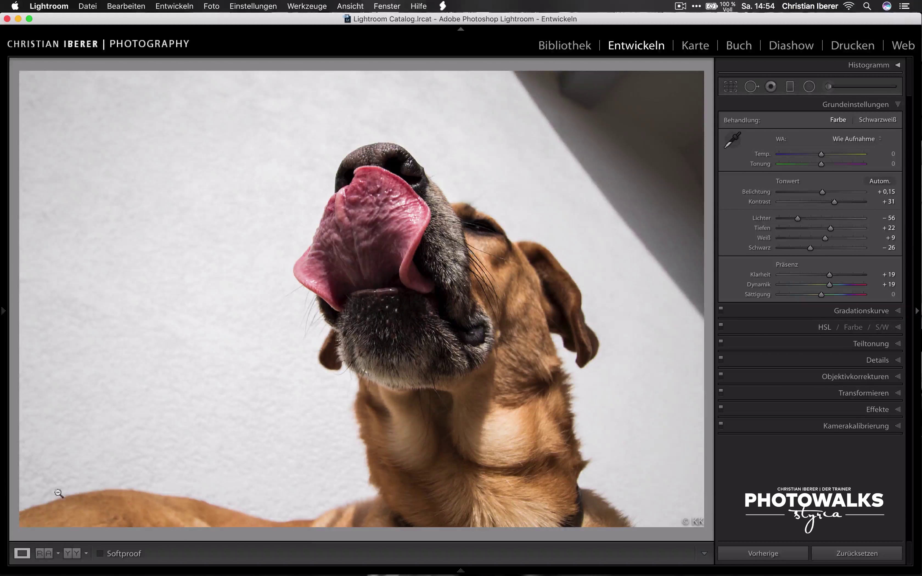
Crop the dog photo tighter at its original aspect ratio, trimming bottom-left and top-right edges
click(732, 90)
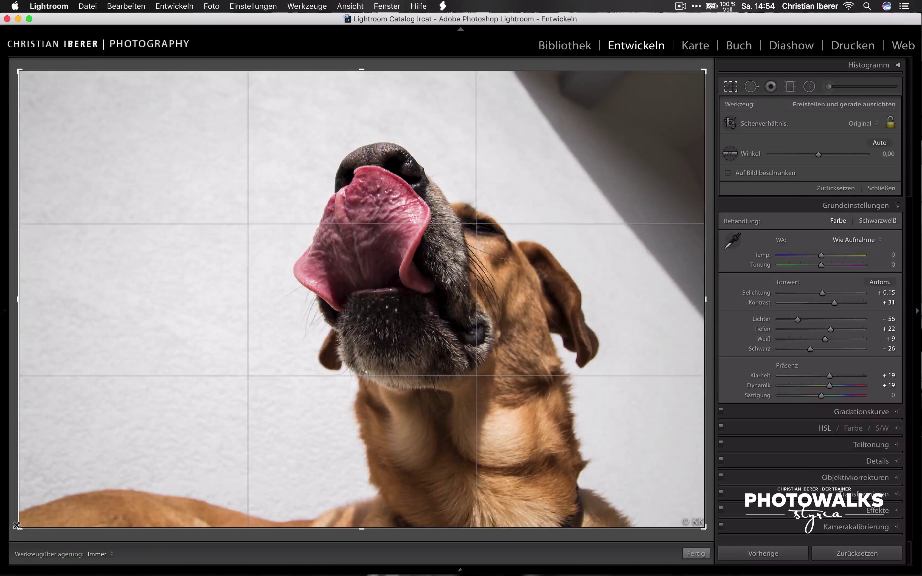
key(shift)
drag(18, 528, 42, 515)
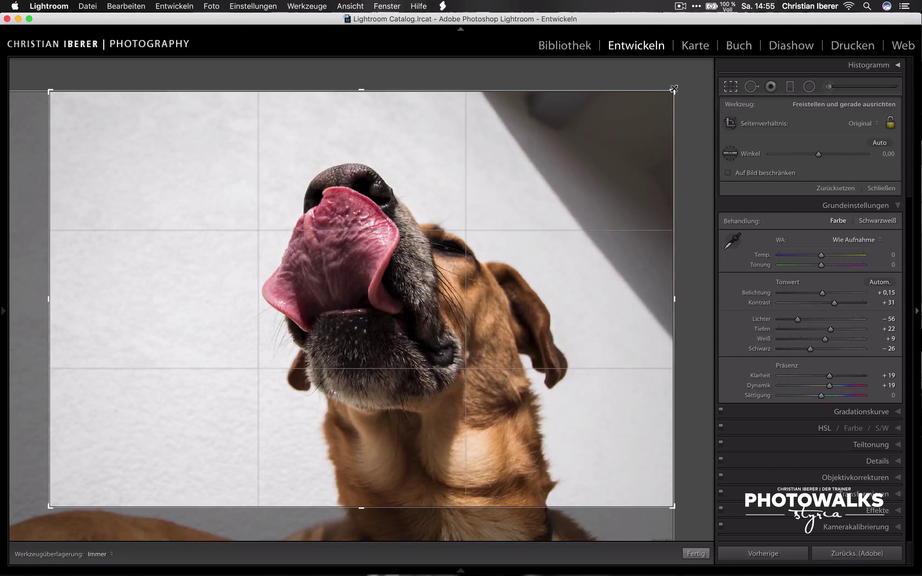
drag(673, 90, 644, 115)
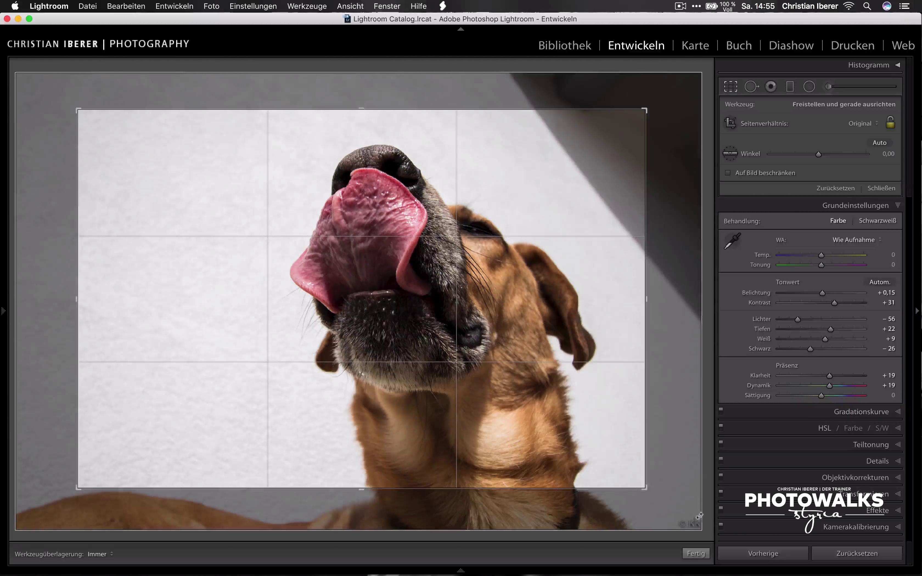
click(695, 553)
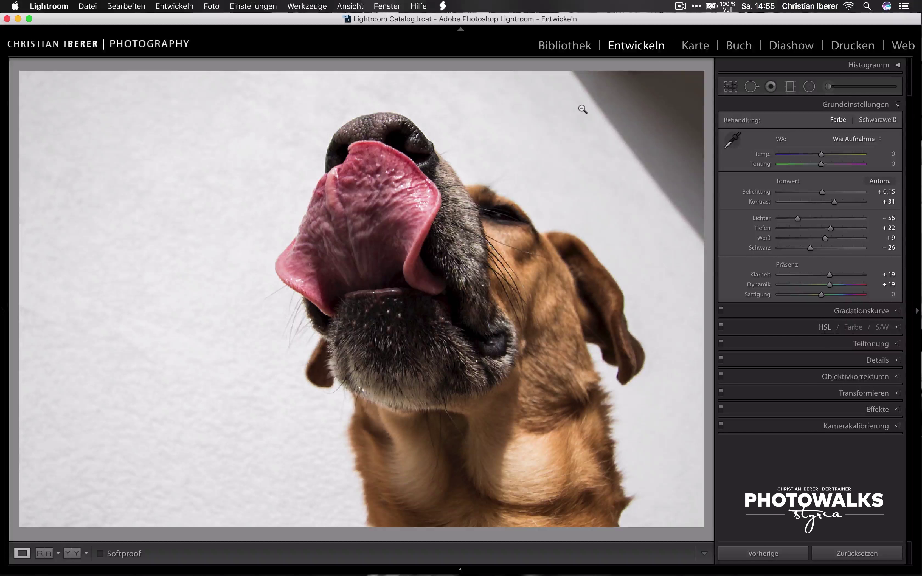
click(750, 87)
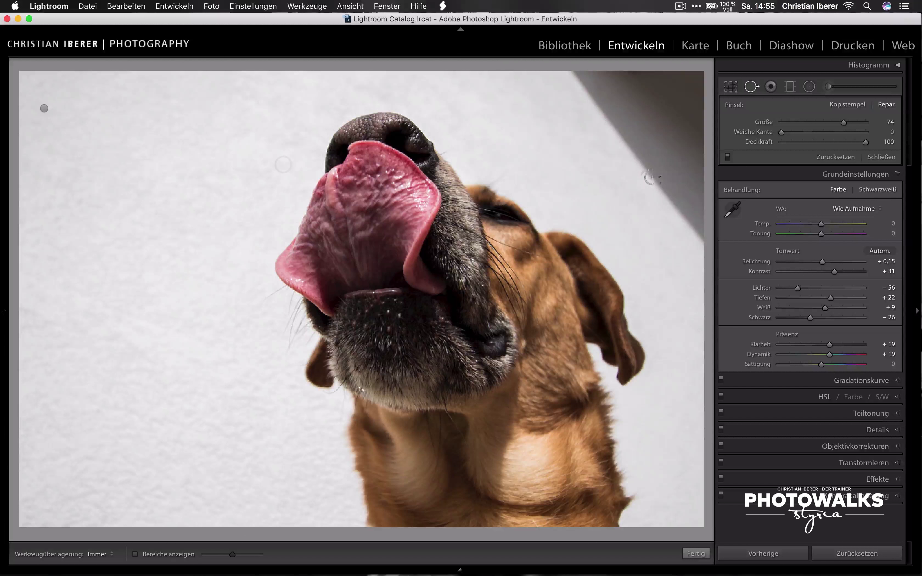
drag(845, 123, 852, 122)
scroll(697, 102, up, 2)
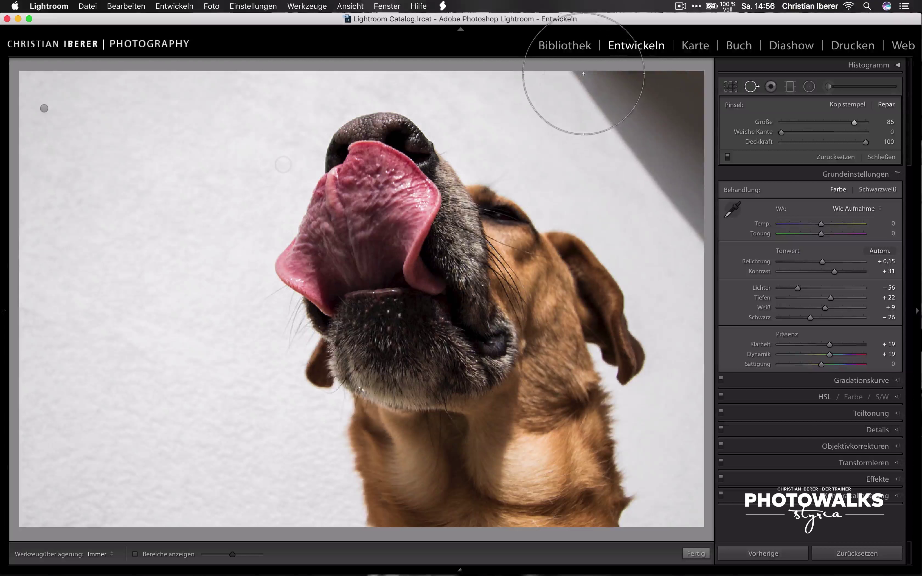
mouse_move(587, 76)
mouse_down()
mouse_move(682, 201)
mouse_move(689, 170)
mouse_move(668, 65)
mouse_up()
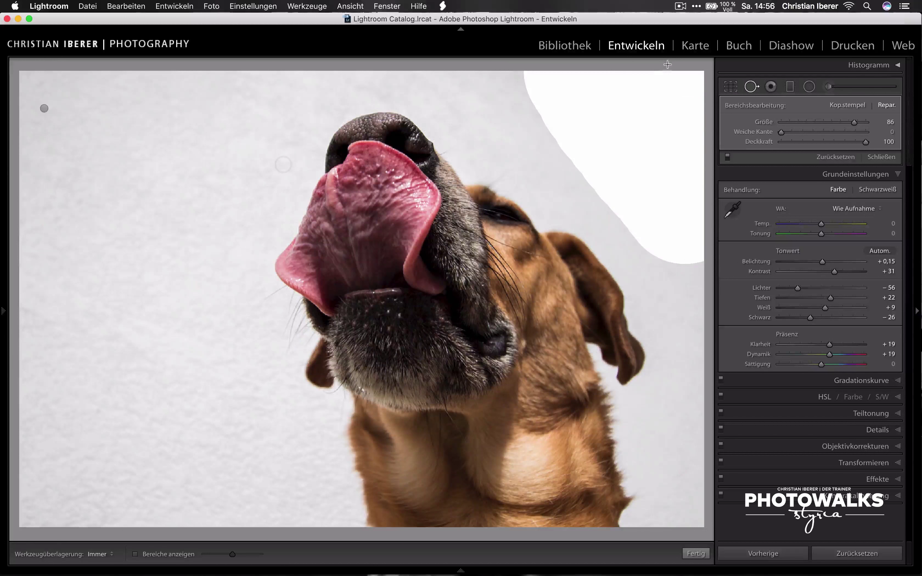
drag(593, 68, 593, 67)
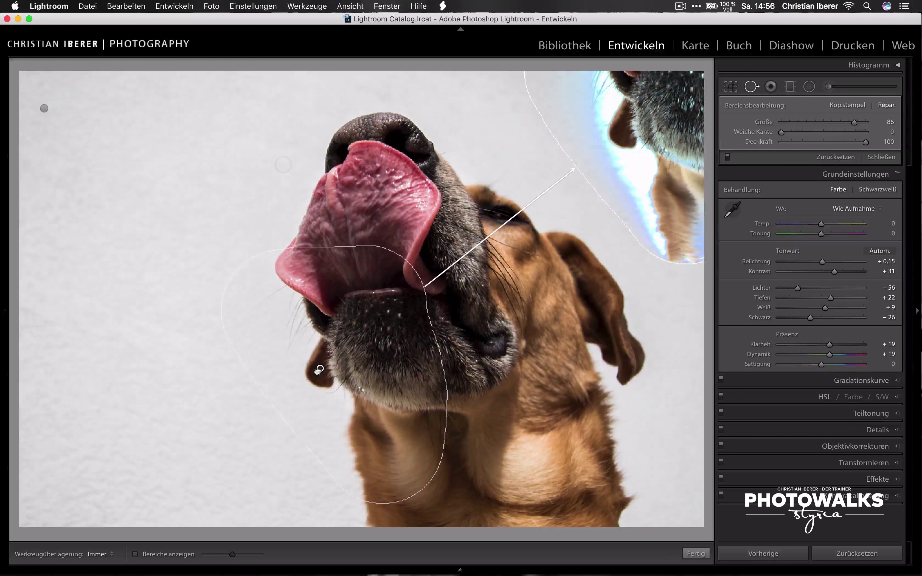
drag(320, 368, 154, 376)
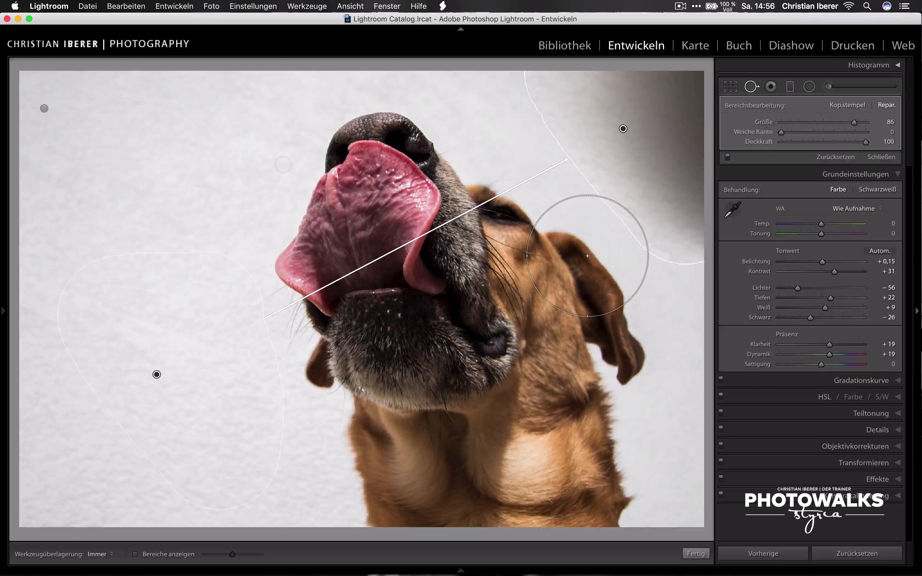
key(Delete)
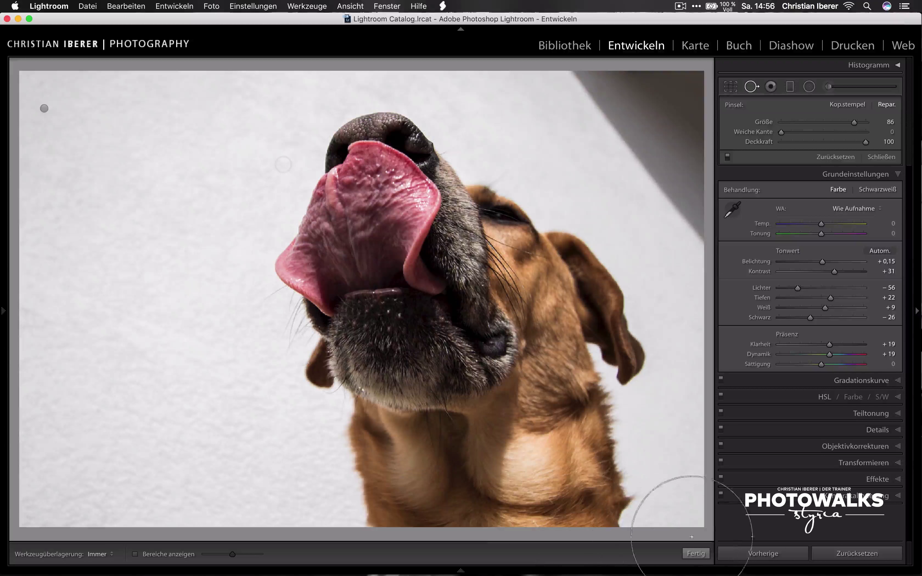
click(694, 554)
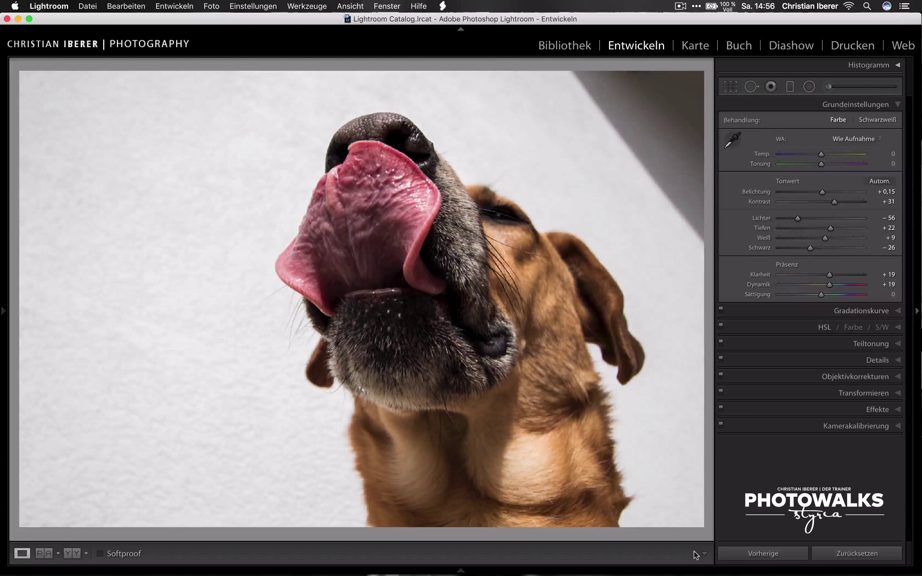
Bring up the Edit in Adobe Photoshop CC 2017 dialog for the dog photo with Cmd+E
key(super+e)
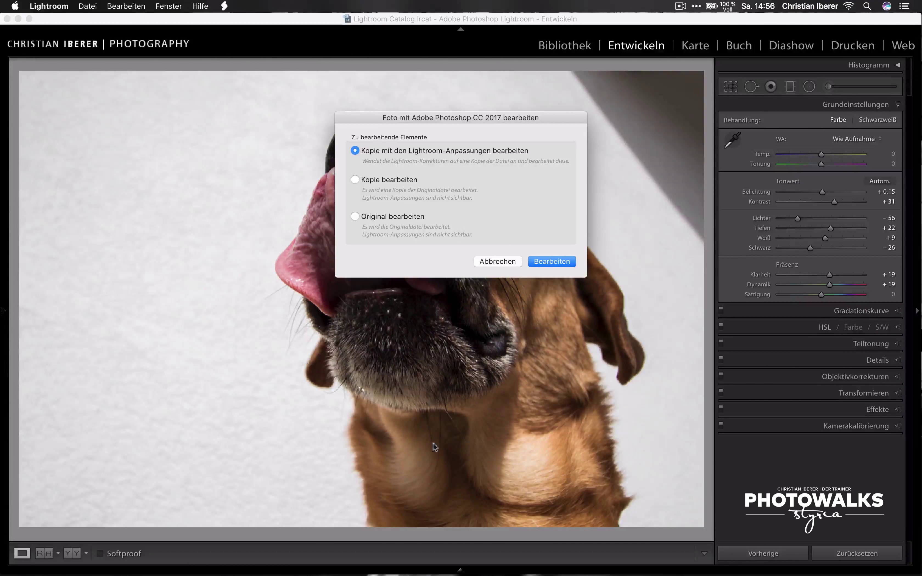
Edit a copy with Lightroom adjustments in Photoshop, convert to the sRGB working space, and zoom in
click(554, 260)
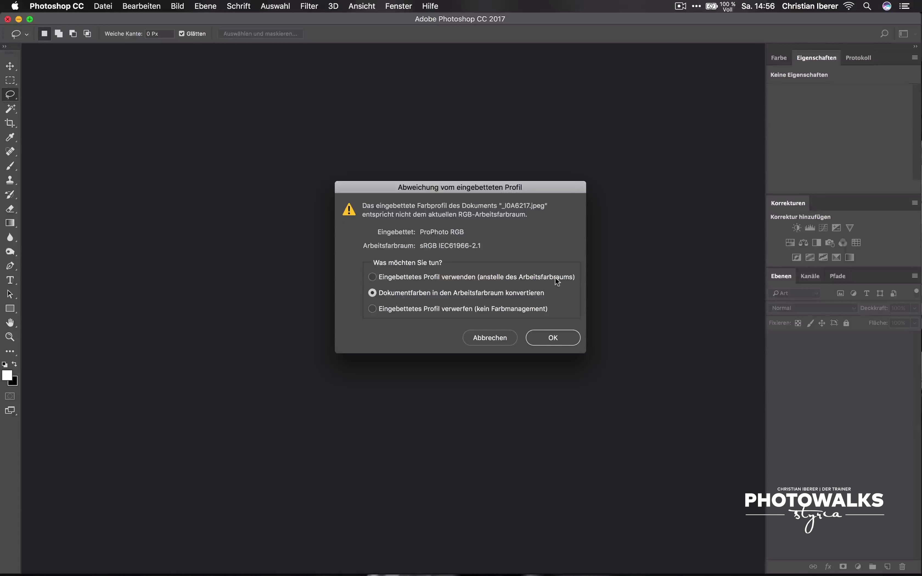
key(Return)
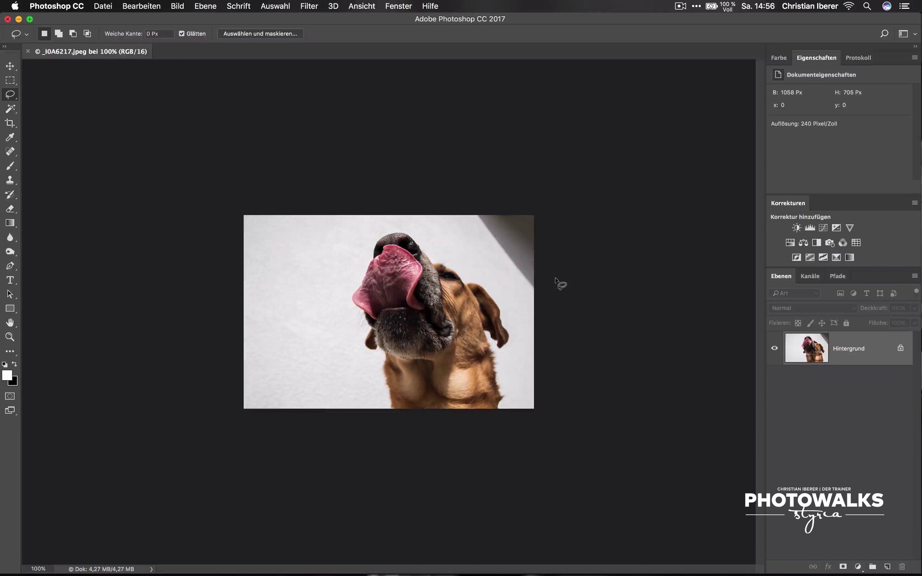
key(super+0)
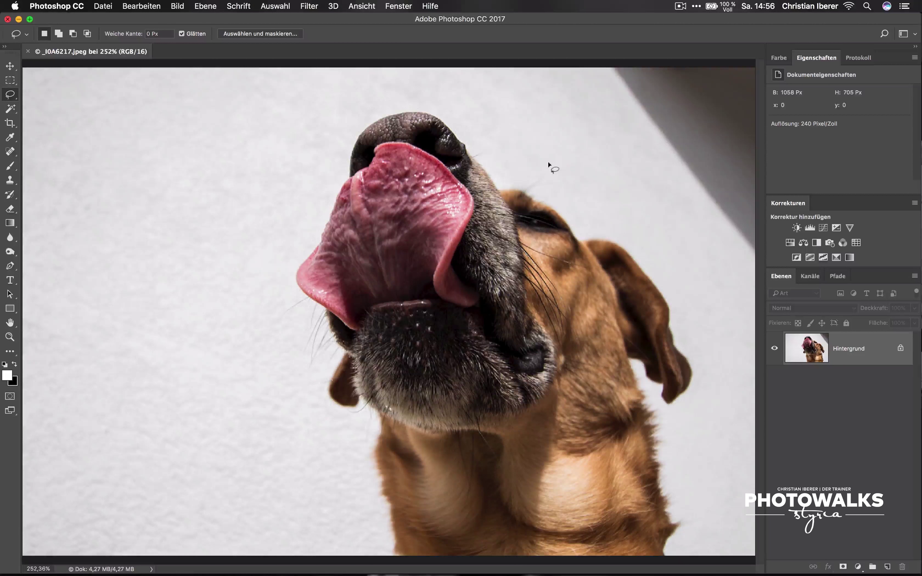
key(super+minus)
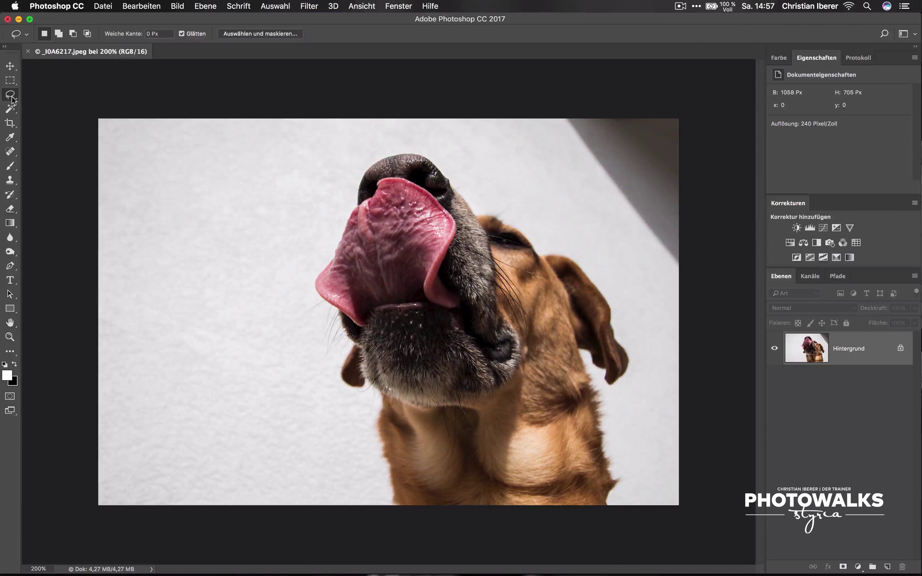
Content-aware fill the lassoed dark shadow in the top-right corner
mouse_move(555, 109)
mouse_down()
mouse_move(628, 214)
mouse_move(701, 87)
mouse_move(550, 96)
mouse_up()
key(shift+BackSpace)
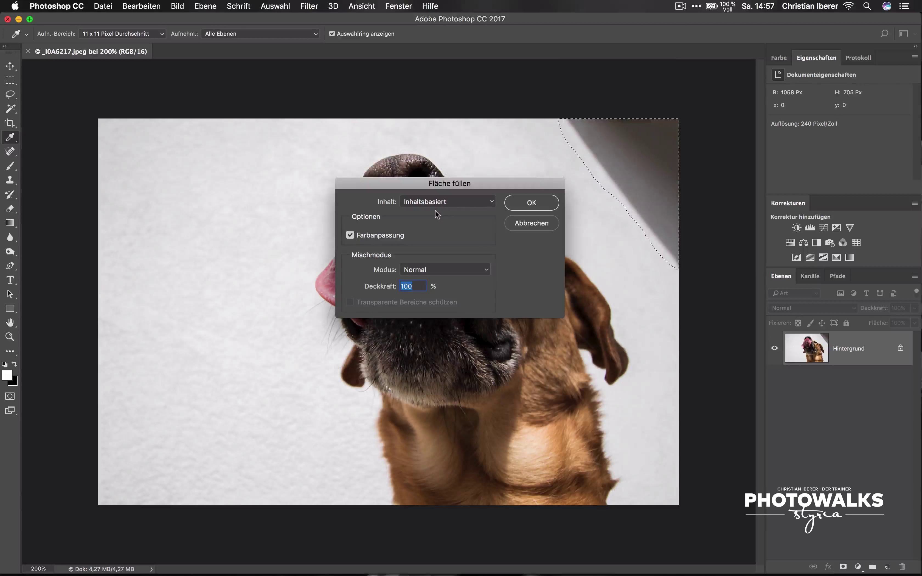
click(526, 204)
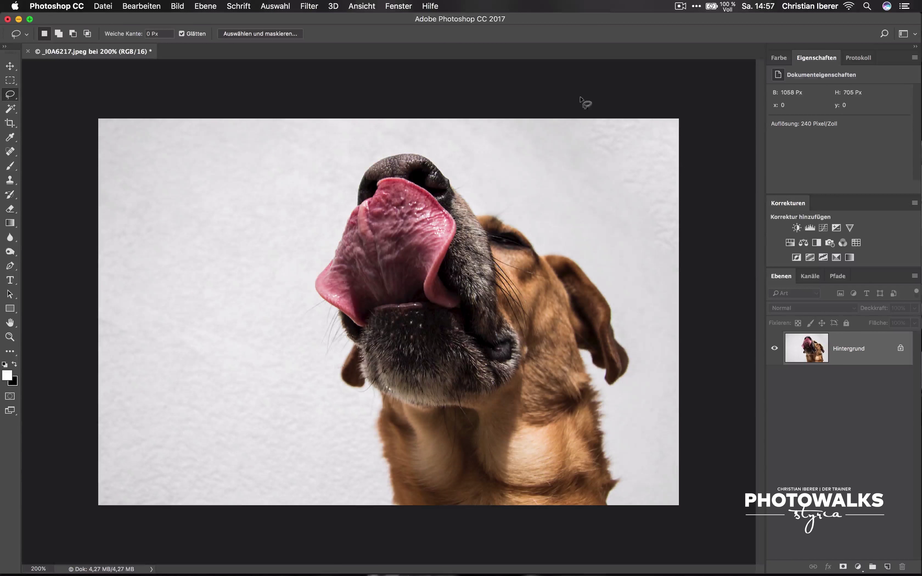
key(super+d)
Content-aware fill the leftover shadow along the right edge
mouse_move(619, 195)
mouse_down()
mouse_move(613, 101)
mouse_move(567, 99)
mouse_up()
key(shift)
key(shift+BackSpace)
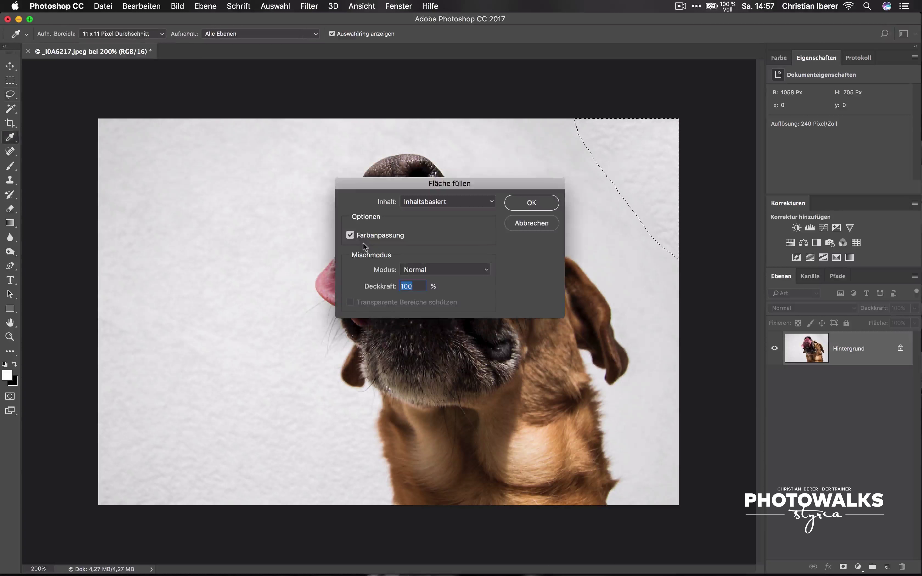
key(Return)
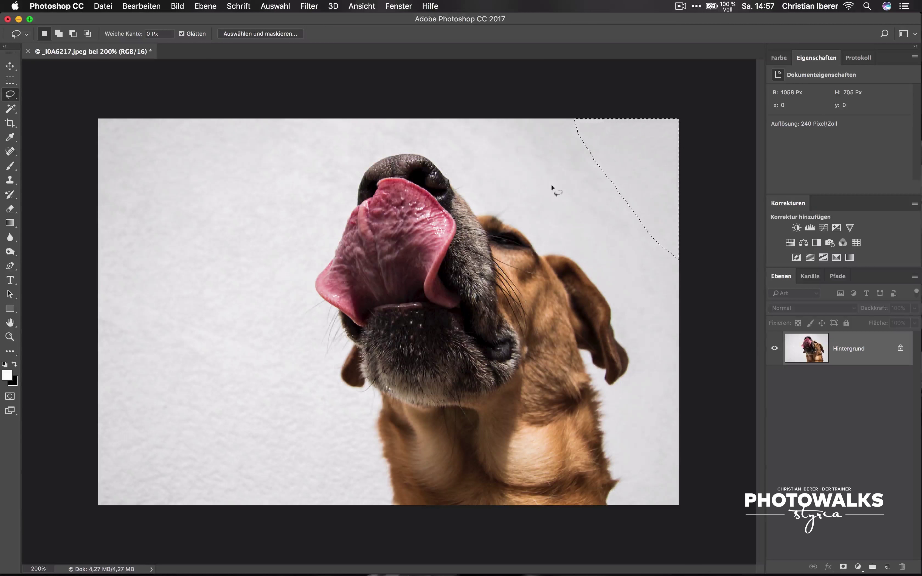
Deselect and close the retouched image, returning it to Lightroom as _I0A6217-Bearbeitet-3.tif
click(647, 213)
click(111, 6)
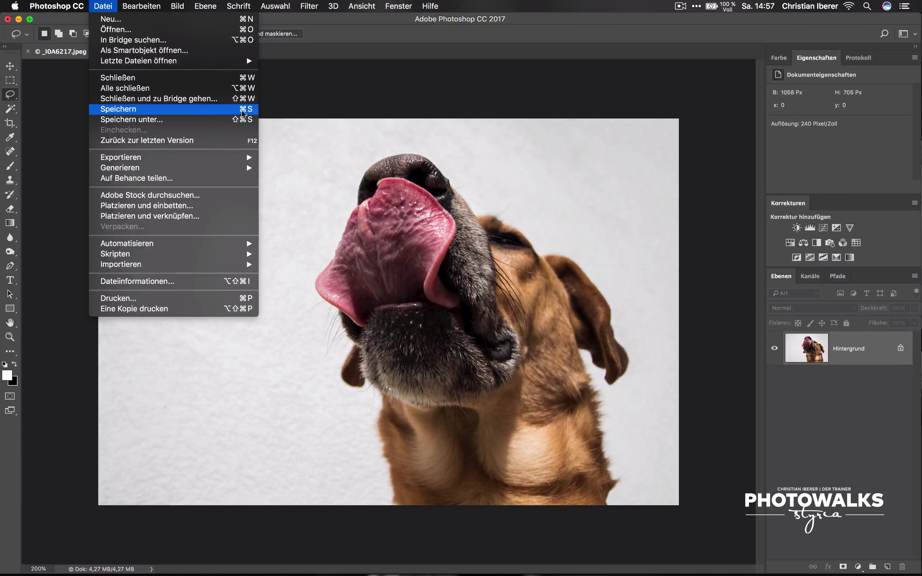
click(281, 156)
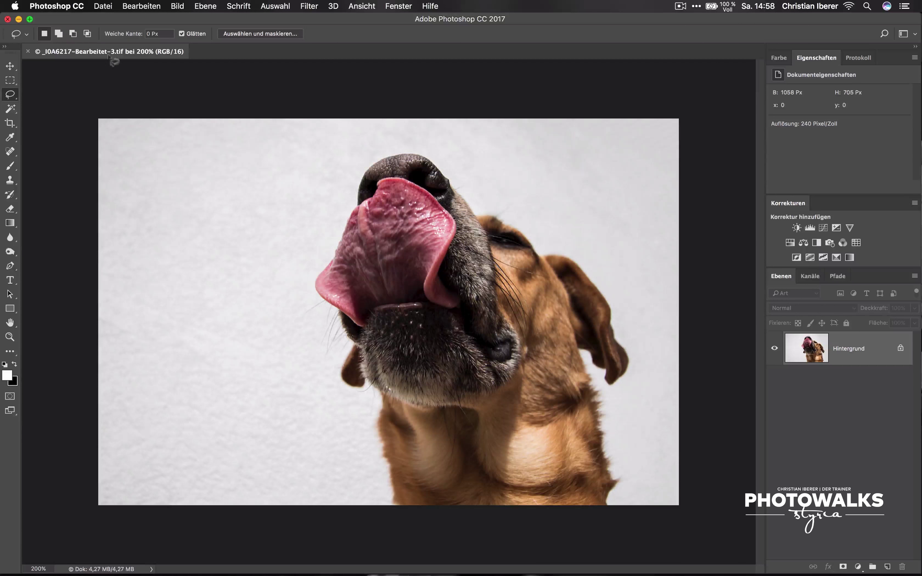
click(8, 19)
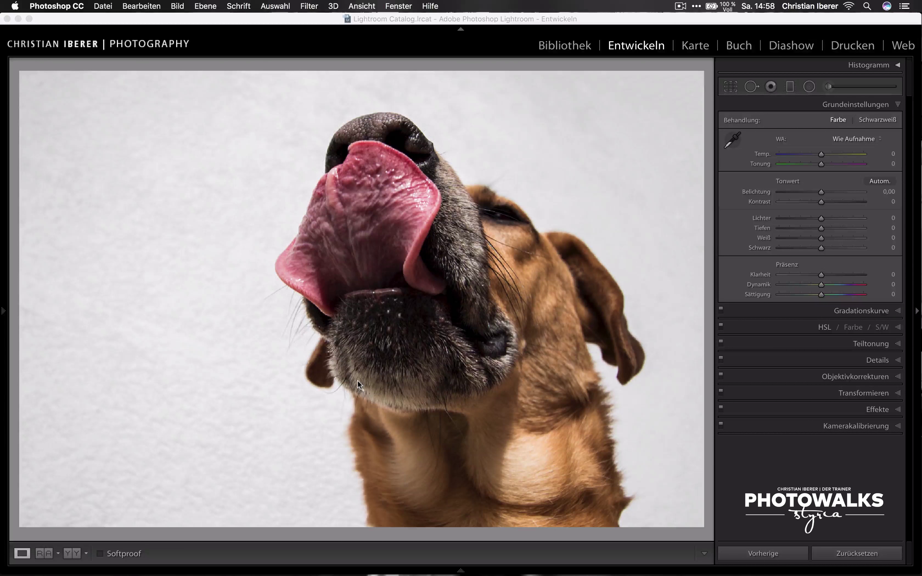
Give the dog photo a post-crop vignette amount of −11 in the Effects panel
click(883, 410)
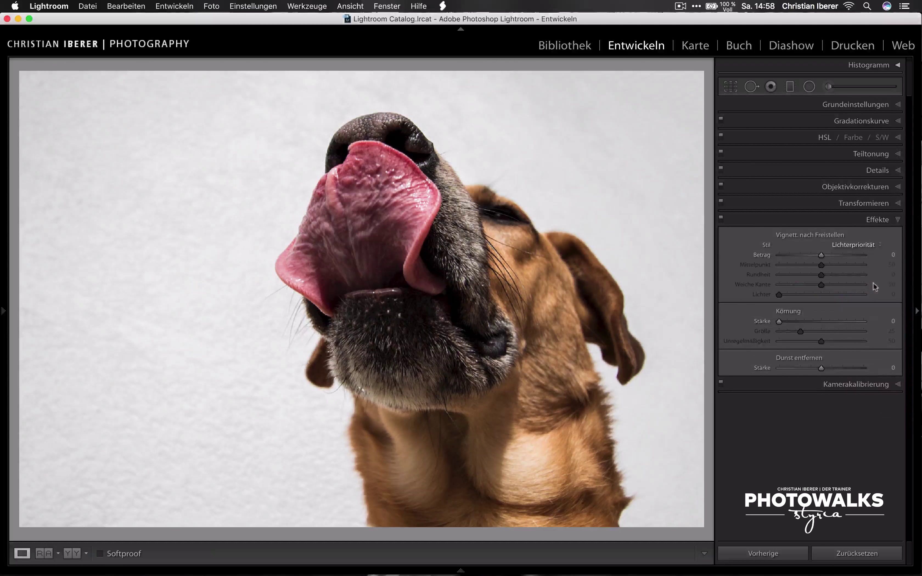
click(893, 255)
text(-11)
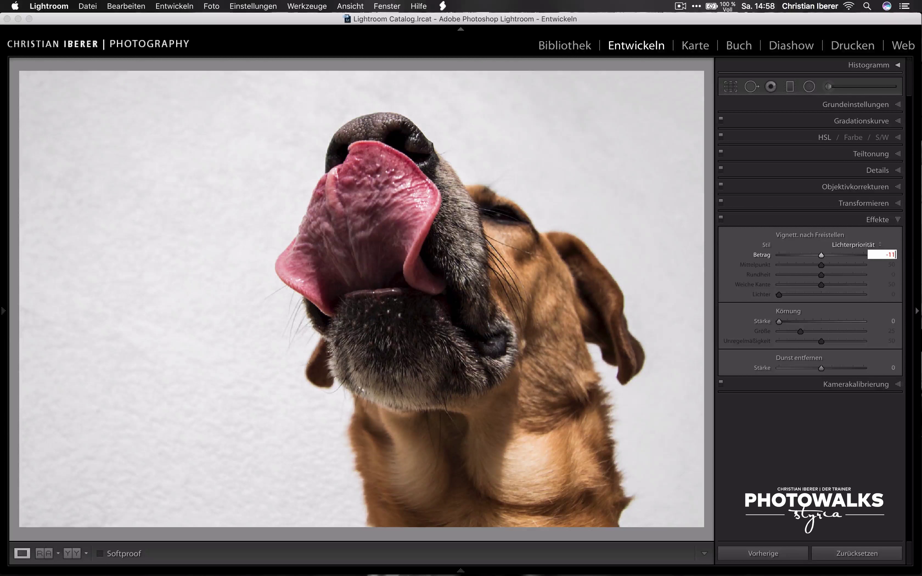
key(Tab)
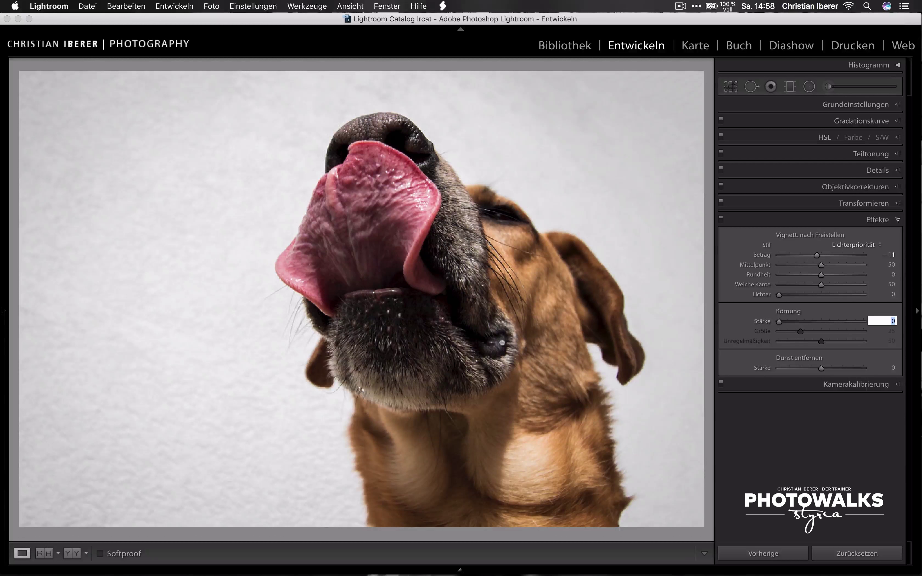
click(810, 89)
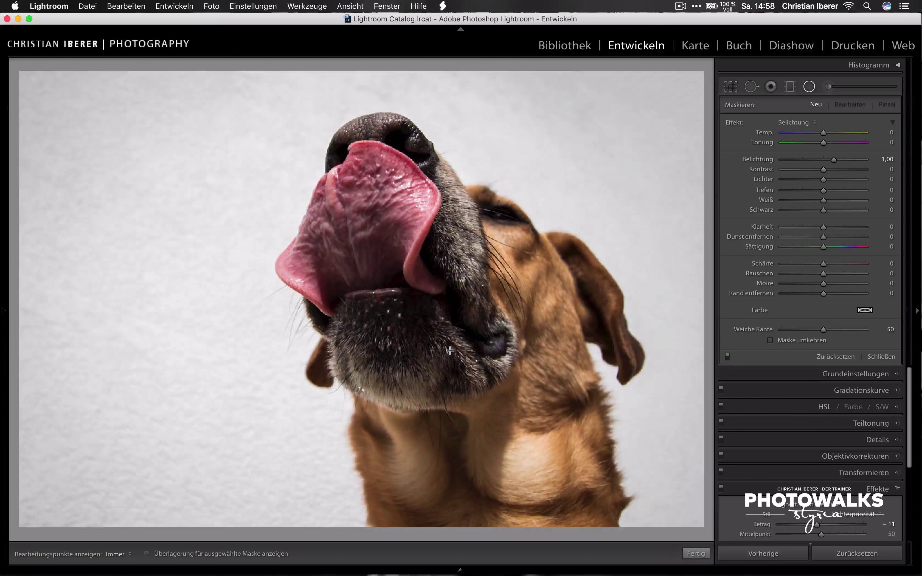
Draw an oval radial filter around the dog, darkening outside it to exposure −0,95 with feather 87
drag(449, 350, 628, 87)
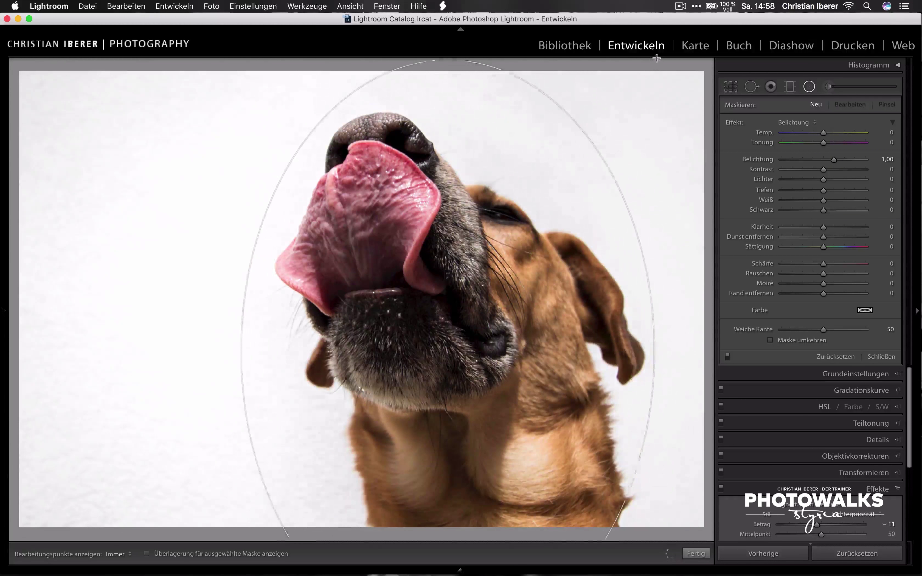
drag(629, 87, 664, 52)
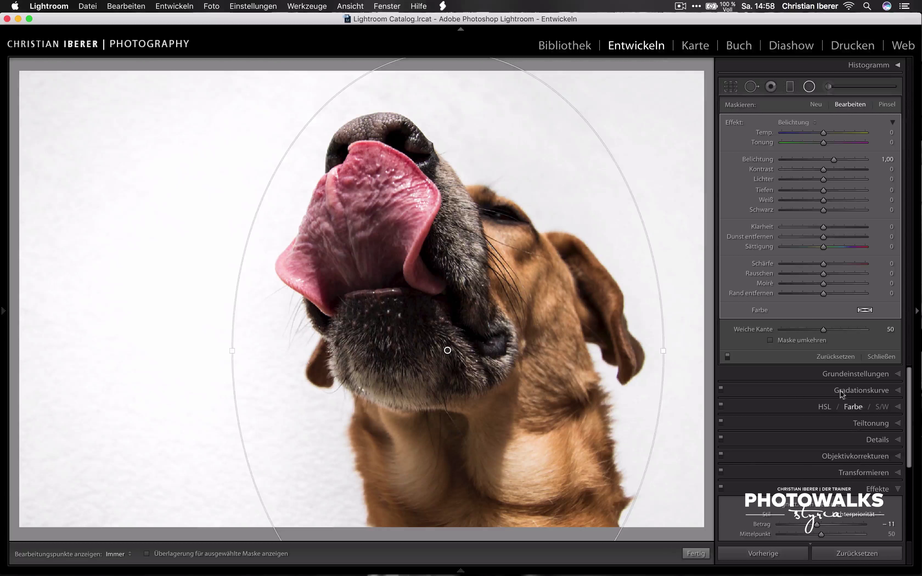
double_click(738, 120)
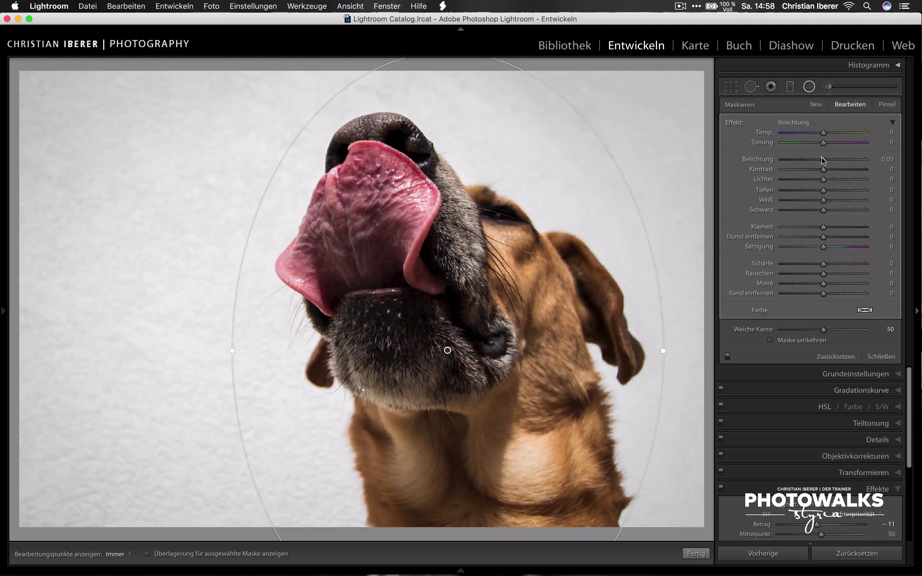
drag(823, 159, 810, 159)
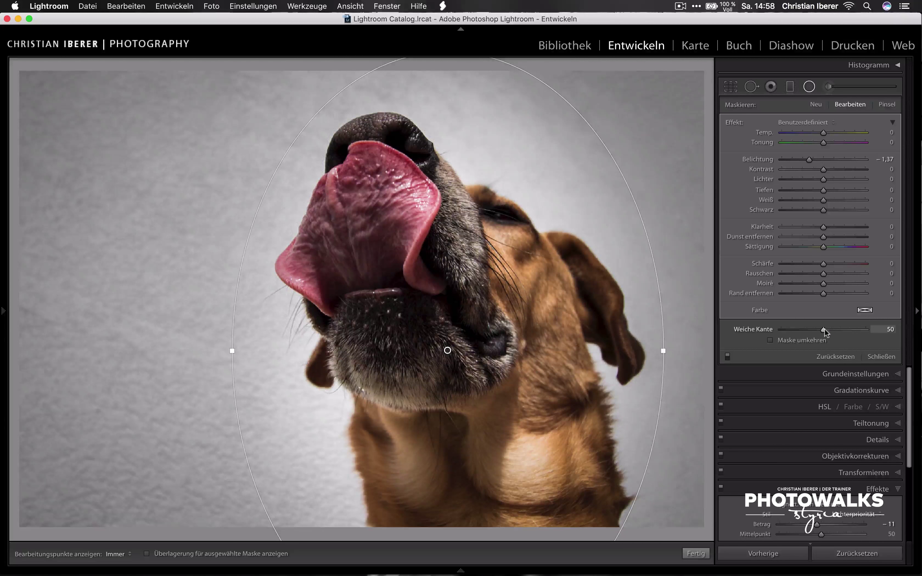
mouse_move(823, 331)
mouse_down()
mouse_move(888, 331)
mouse_move(854, 330)
mouse_up()
drag(809, 160, 814, 160)
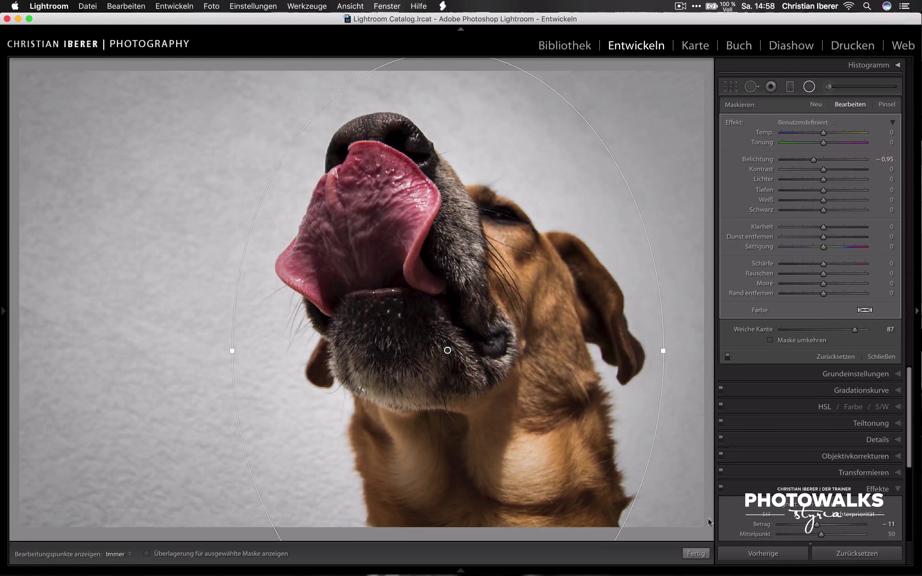
click(697, 555)
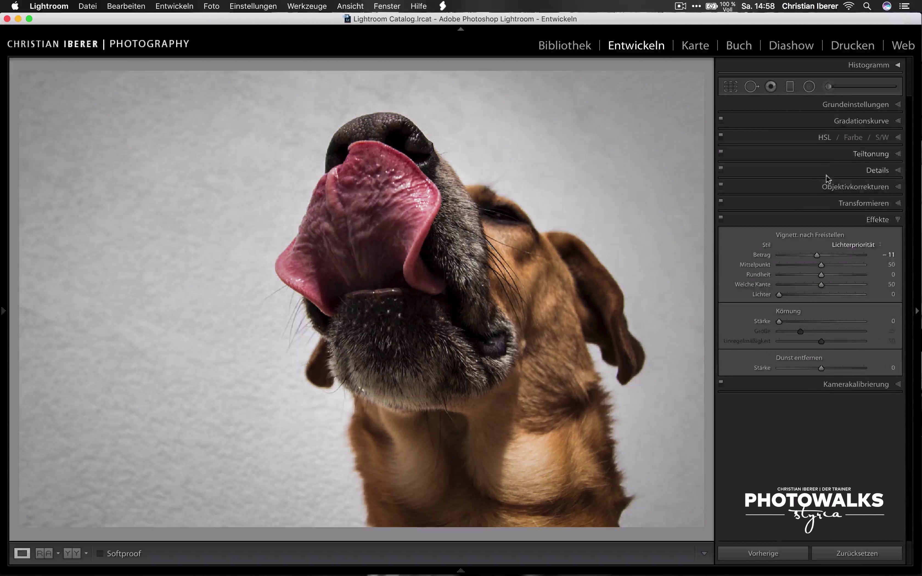
In Grundeinstellungen, nudge Belichtung up to +0,20 to brighten the whole photo
click(857, 104)
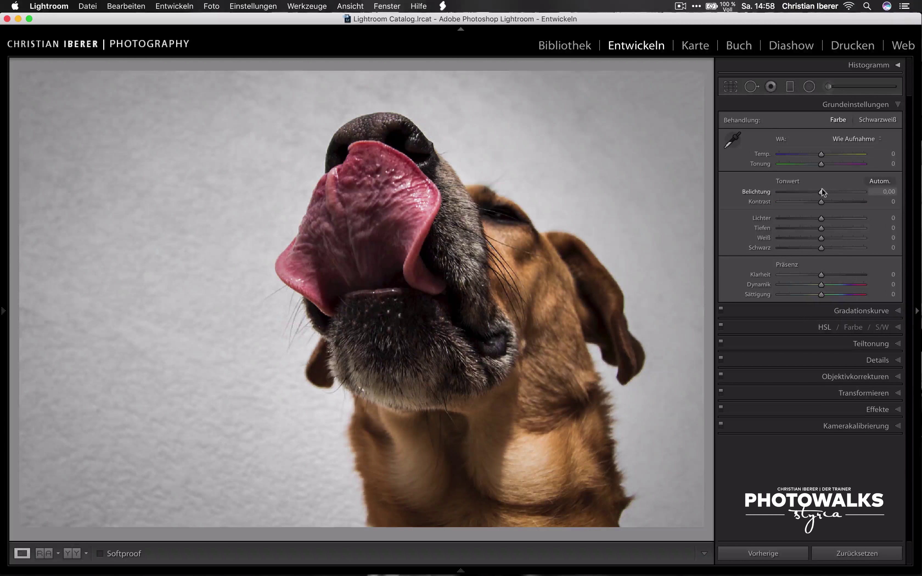
drag(821, 191, 823, 191)
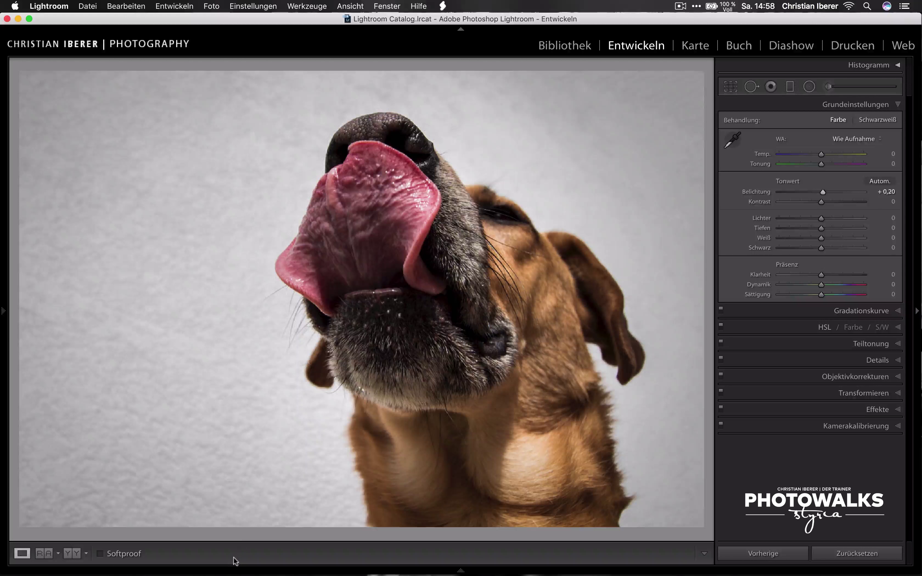
mouse_move(461, 573)
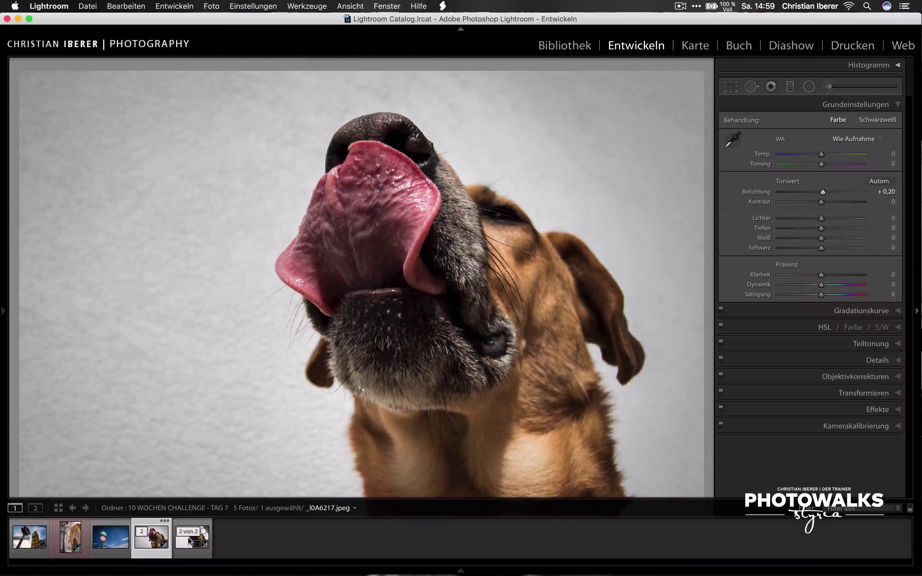
click(189, 541)
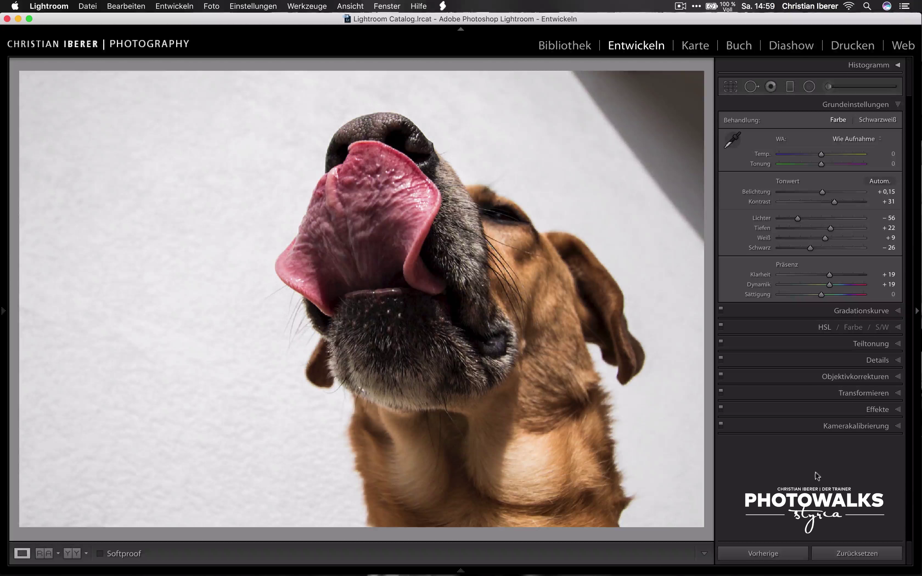
click(856, 554)
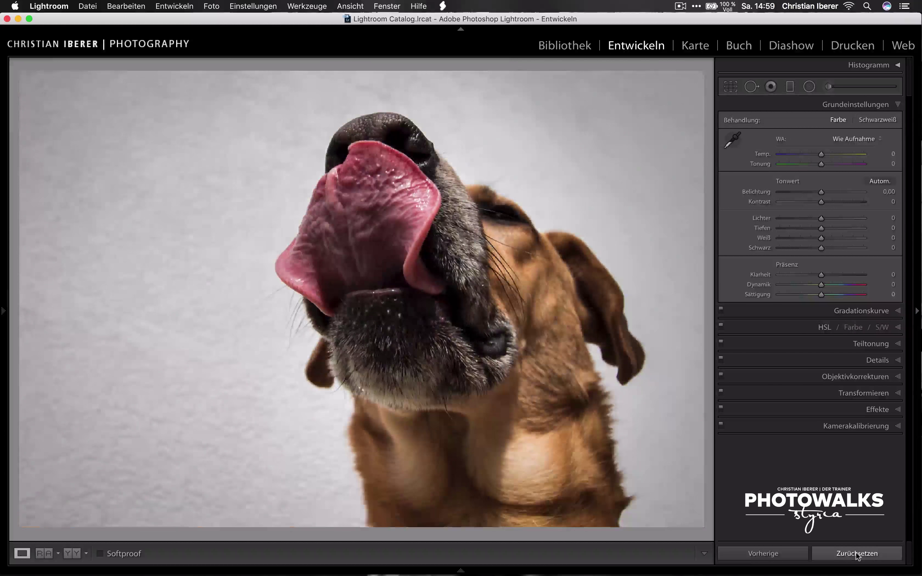
click(856, 554)
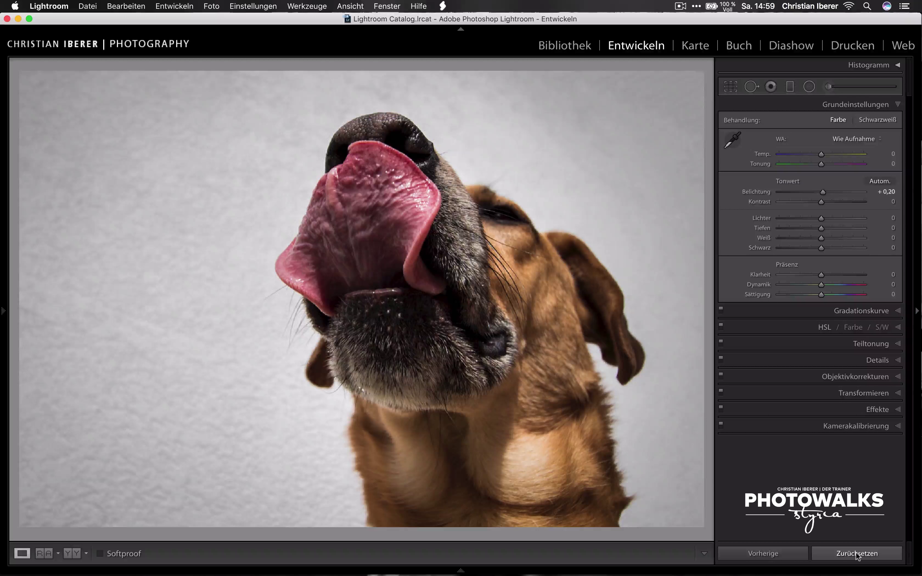
click(857, 555)
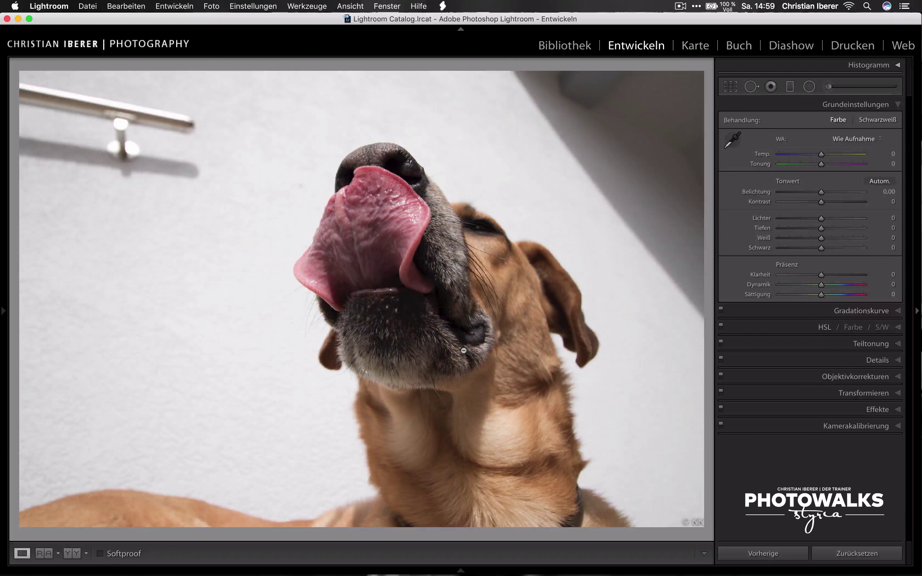
key(Right)
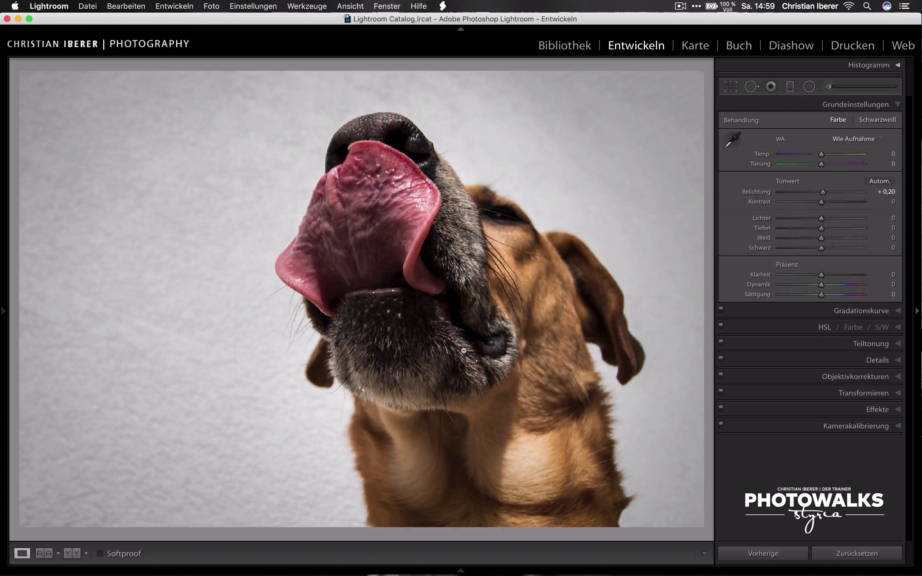